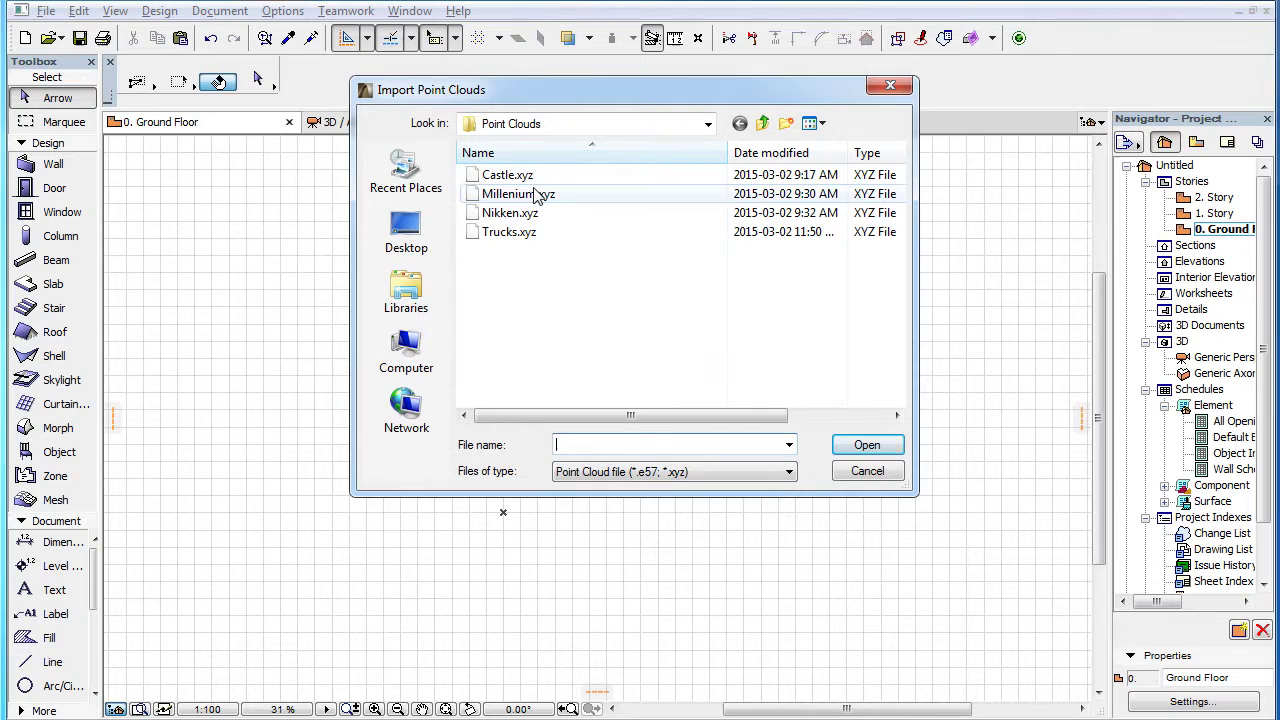
Step: Import Castle.xyz with red, green and blue on columns 4, 5 and 6, create and place the object, and show everything in 3D
{"action": "left_click", "coordinate": [490, 176]}
{"action": "left_click", "coordinate": [884, 448]}
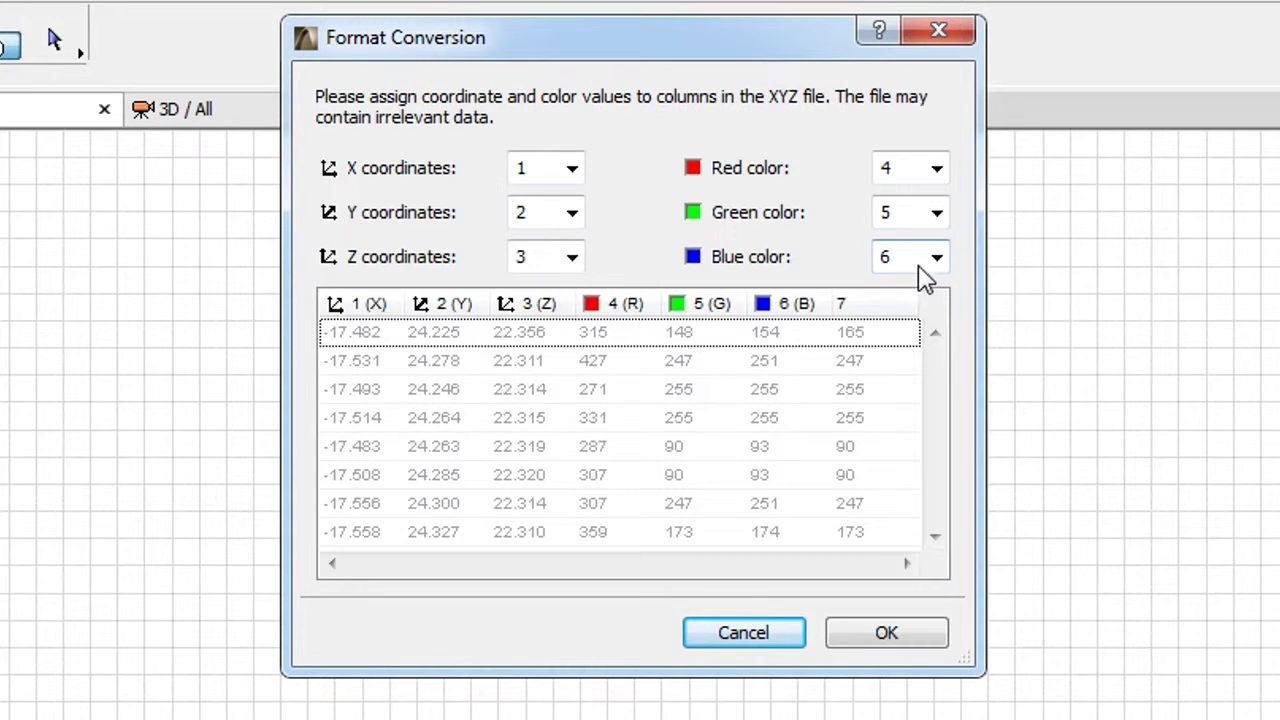
{"action": "left_click", "coordinate": [914, 634]}
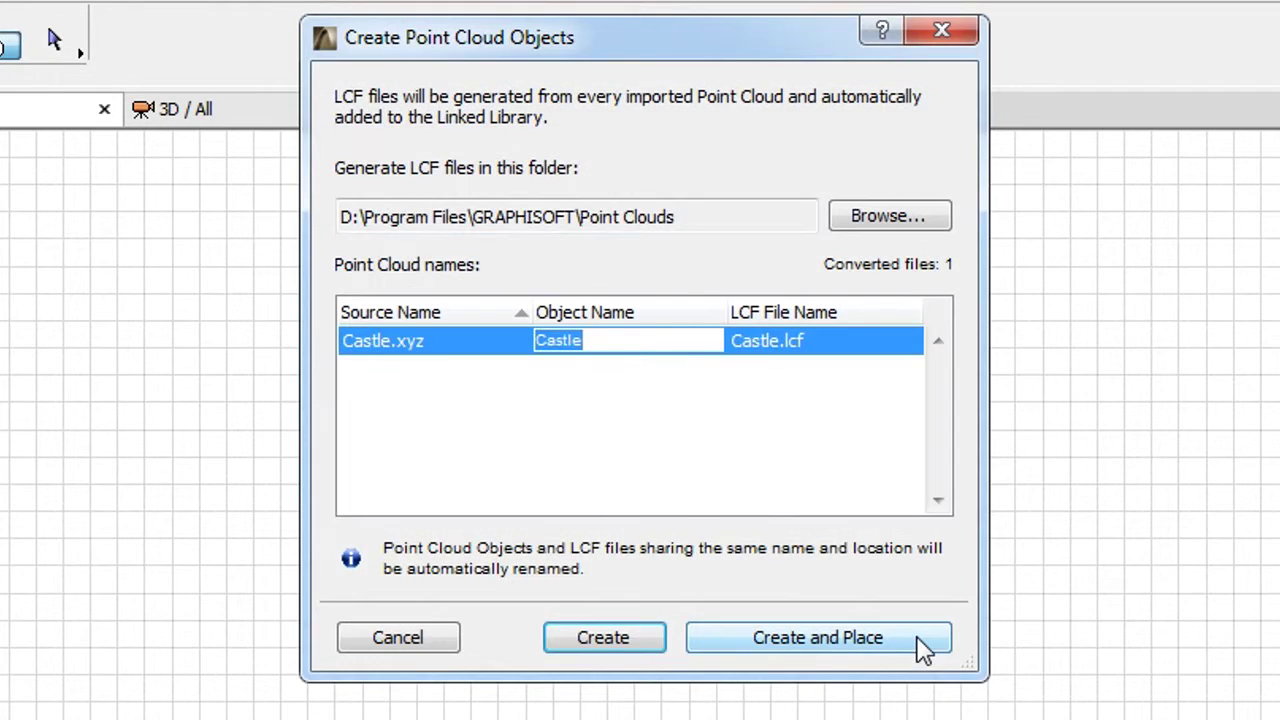
{"action": "left_click", "coordinate": [920, 641]}
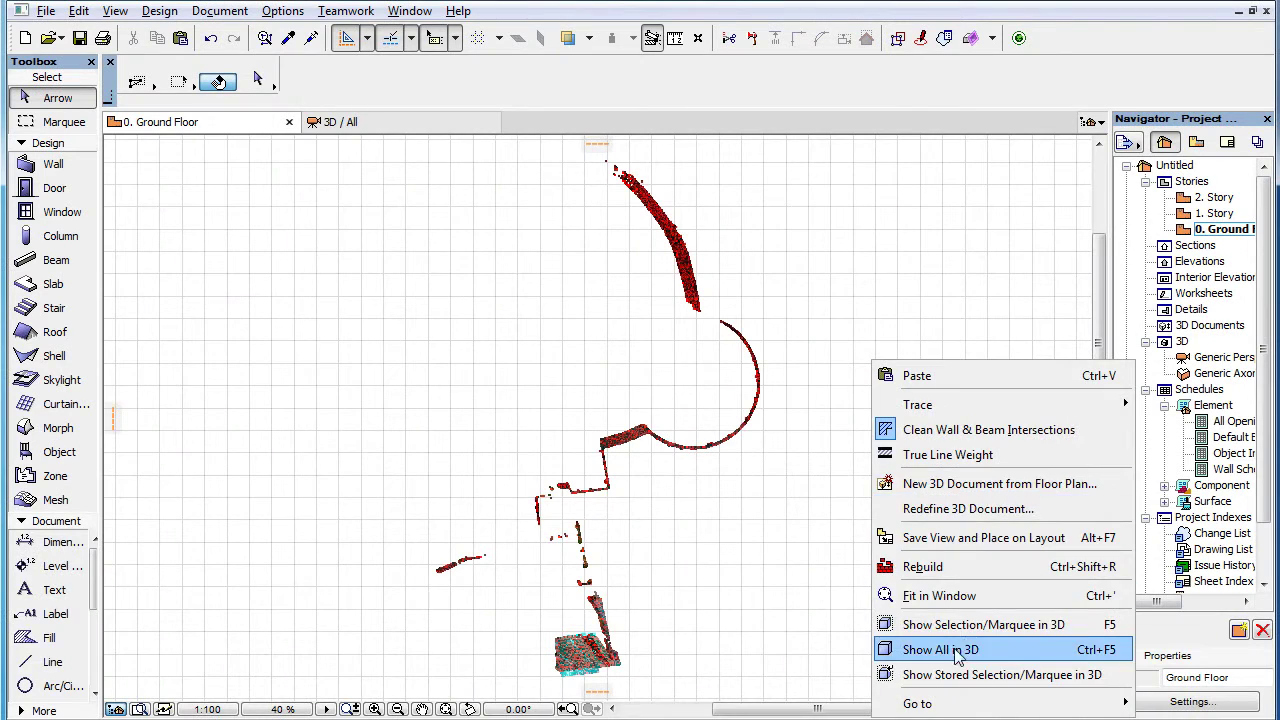
{"action": "left_click", "coordinate": [940, 650]}
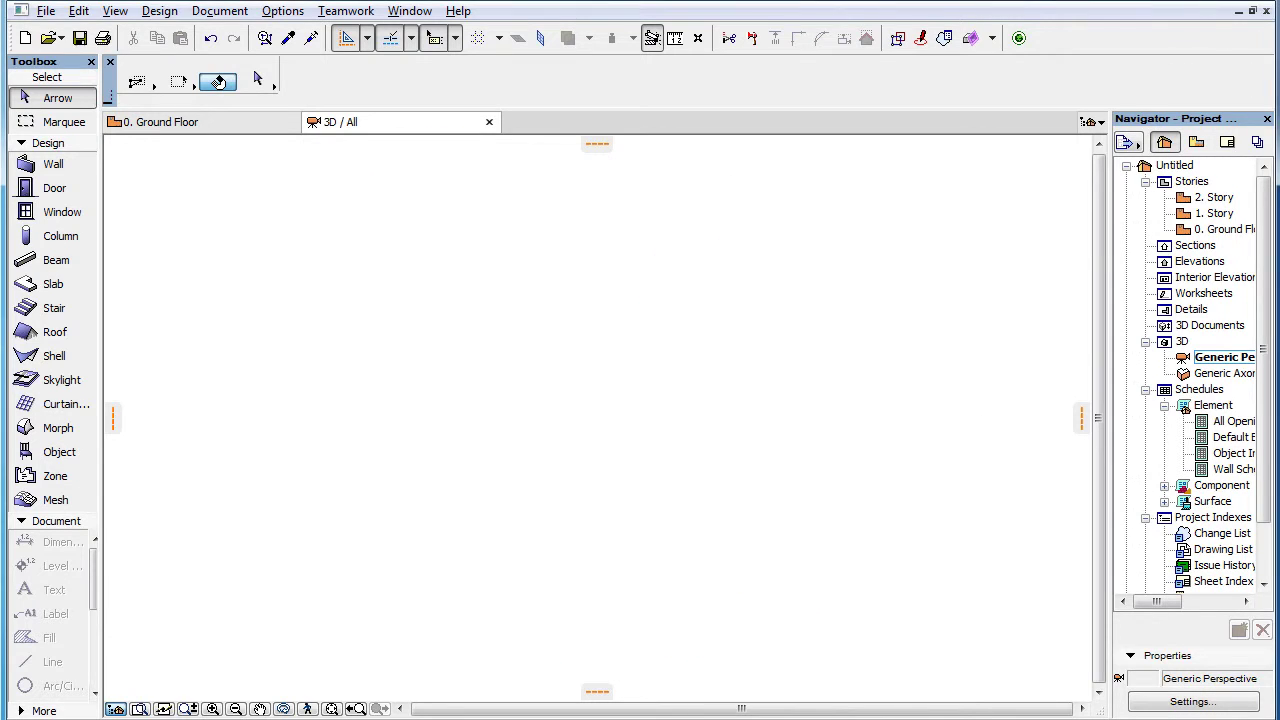
Step: Start a new point cloud import and choose Castle.xyz as the source file
{"action": "left_click", "coordinate": [46, 11]}
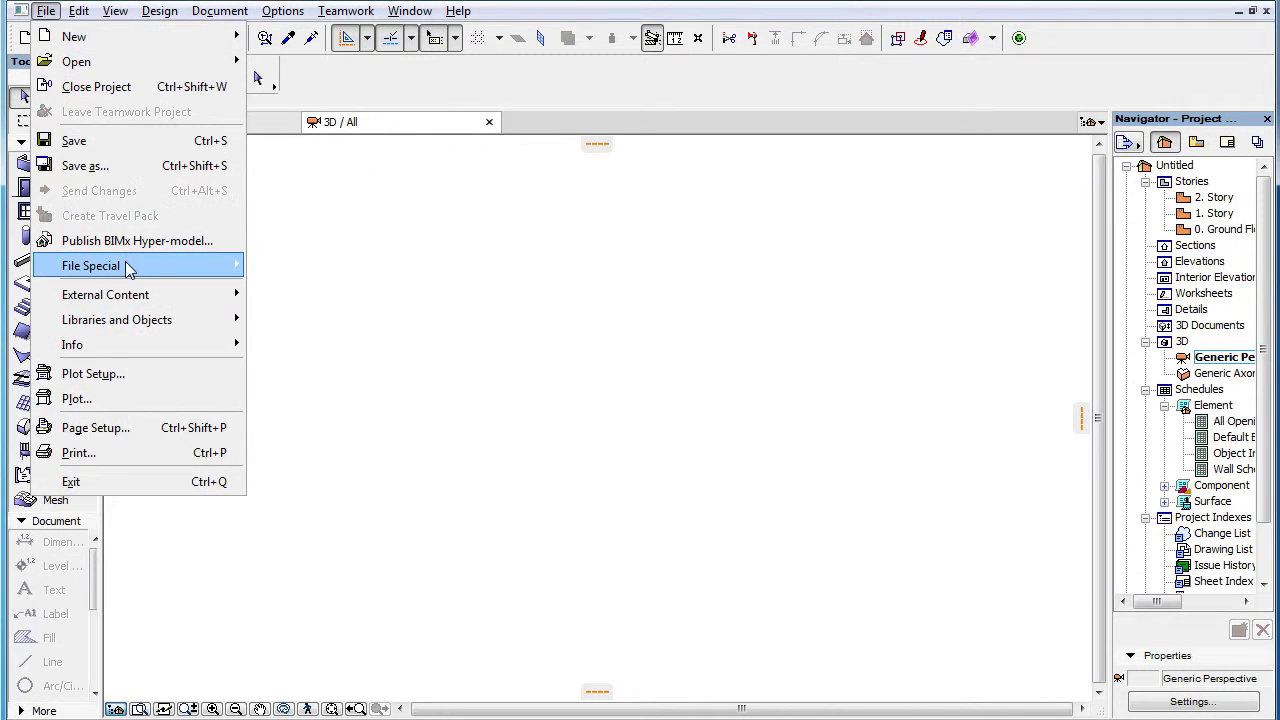
{"action": "mouse_move", "coordinate": [125, 263]}
{"action": "left_click", "coordinate": [355, 431]}
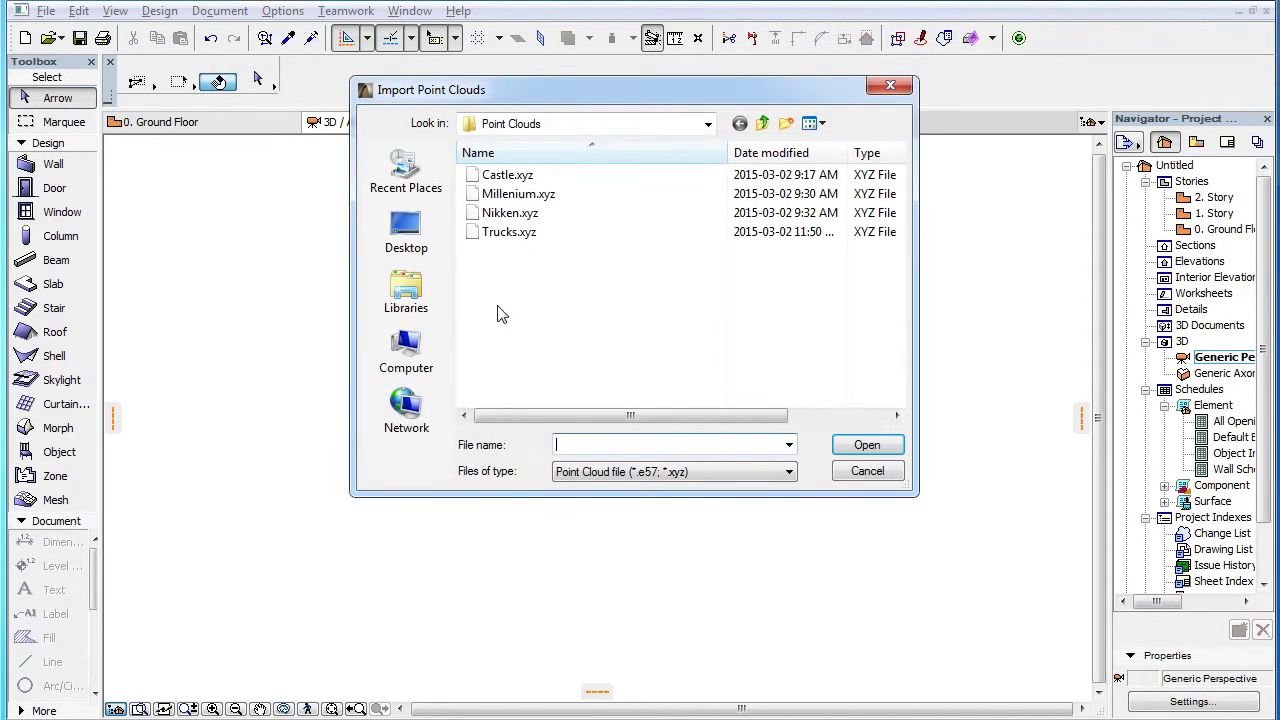
{"action": "left_click", "coordinate": [508, 175]}
{"action": "left_click", "coordinate": [862, 446]}
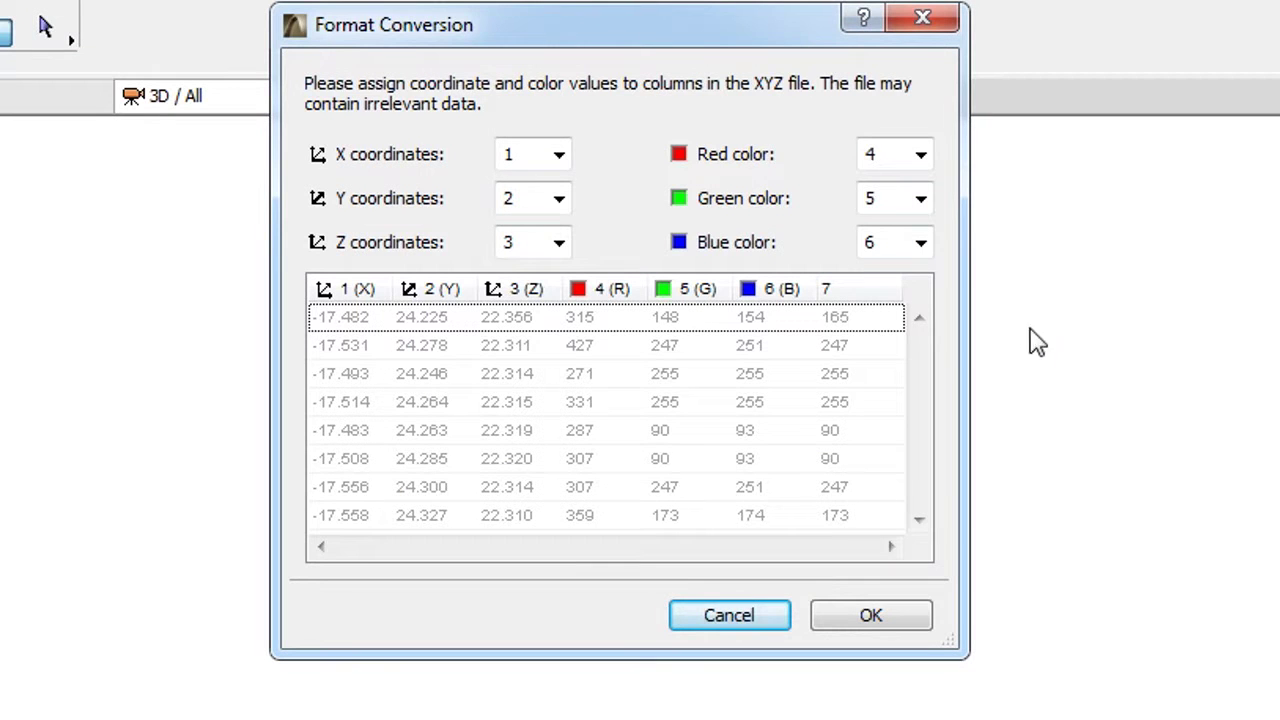
Step: Assign red to column 5, green to column 6 and blue to column 7, and create and place the Castle point cloud
{"action": "left_click", "coordinate": [921, 156]}
{"action": "left_click", "coordinate": [907, 303]}
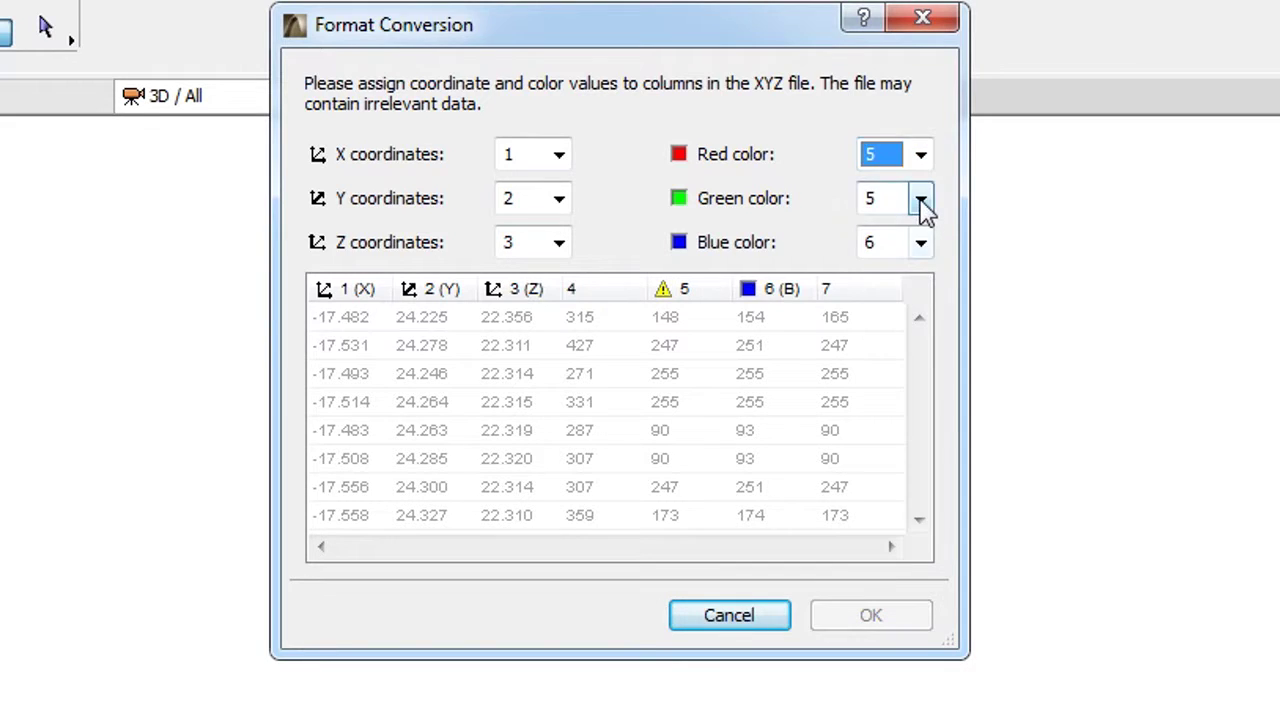
{"action": "left_click", "coordinate": [921, 199]}
{"action": "left_click", "coordinate": [915, 356]}
{"action": "left_click", "coordinate": [921, 243]}
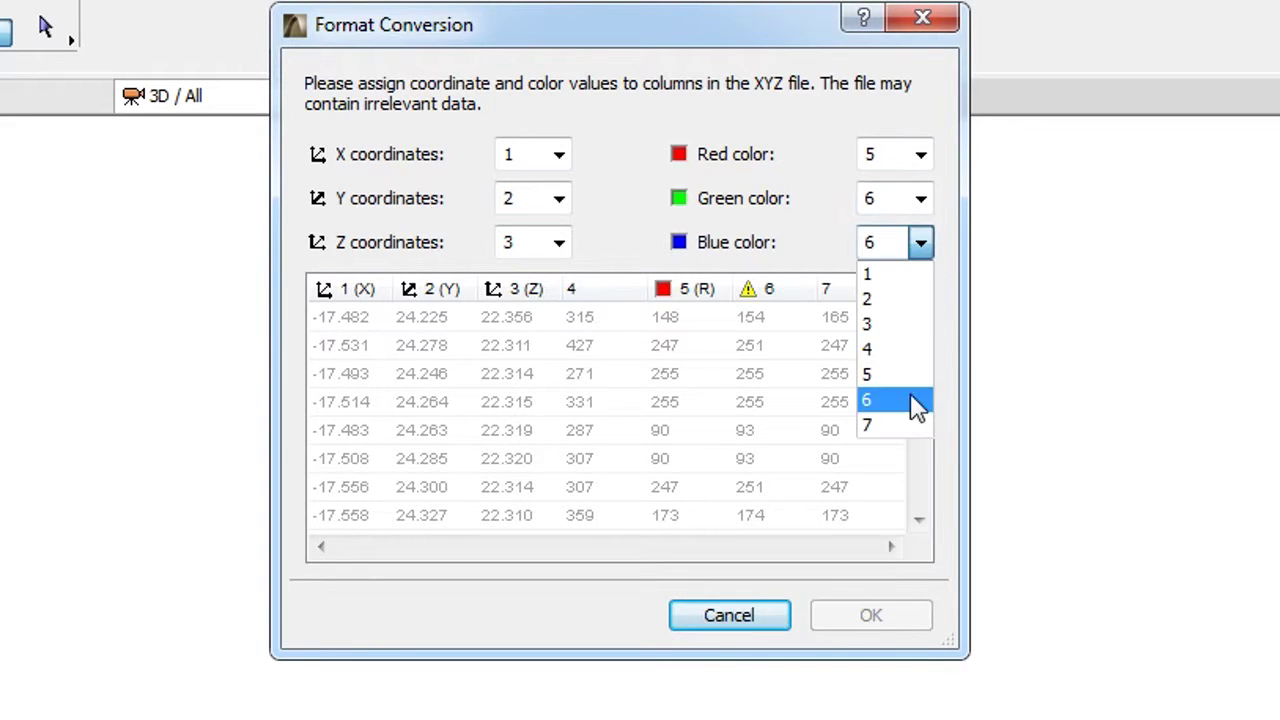
{"action": "left_click", "coordinate": [906, 425]}
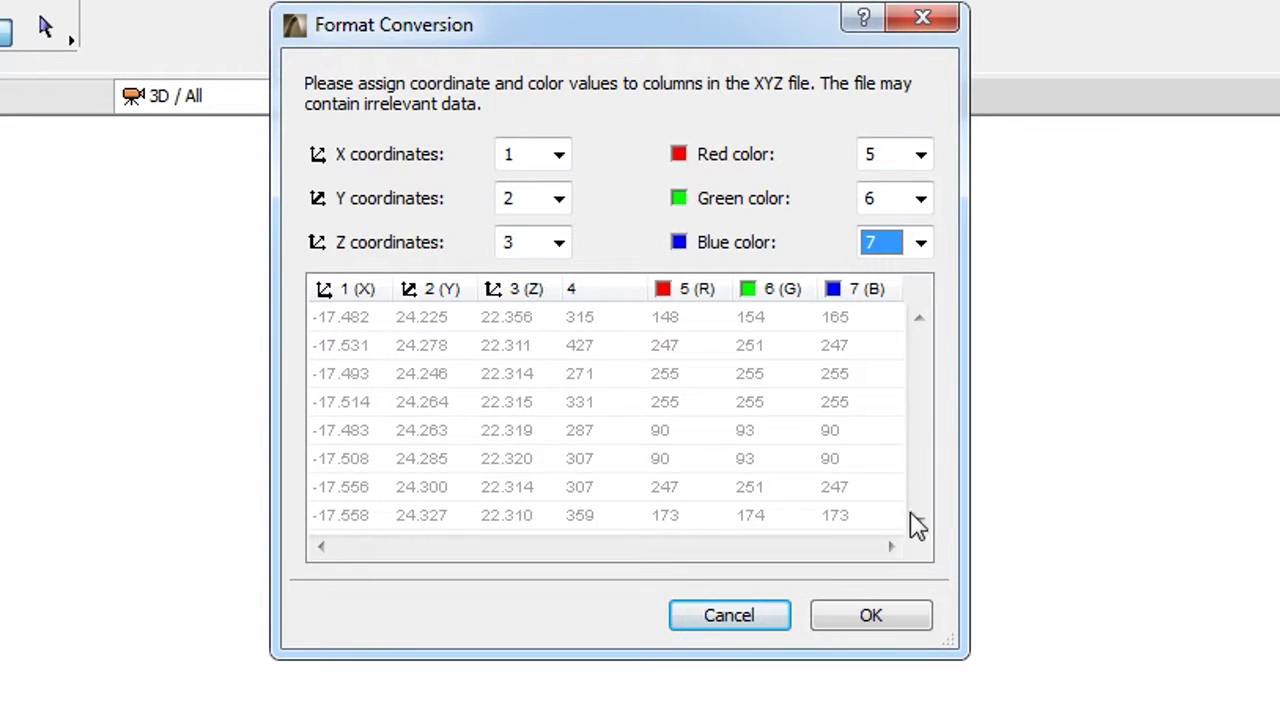
{"action": "left_click", "coordinate": [925, 618]}
{"action": "left_click", "coordinate": [920, 618]}
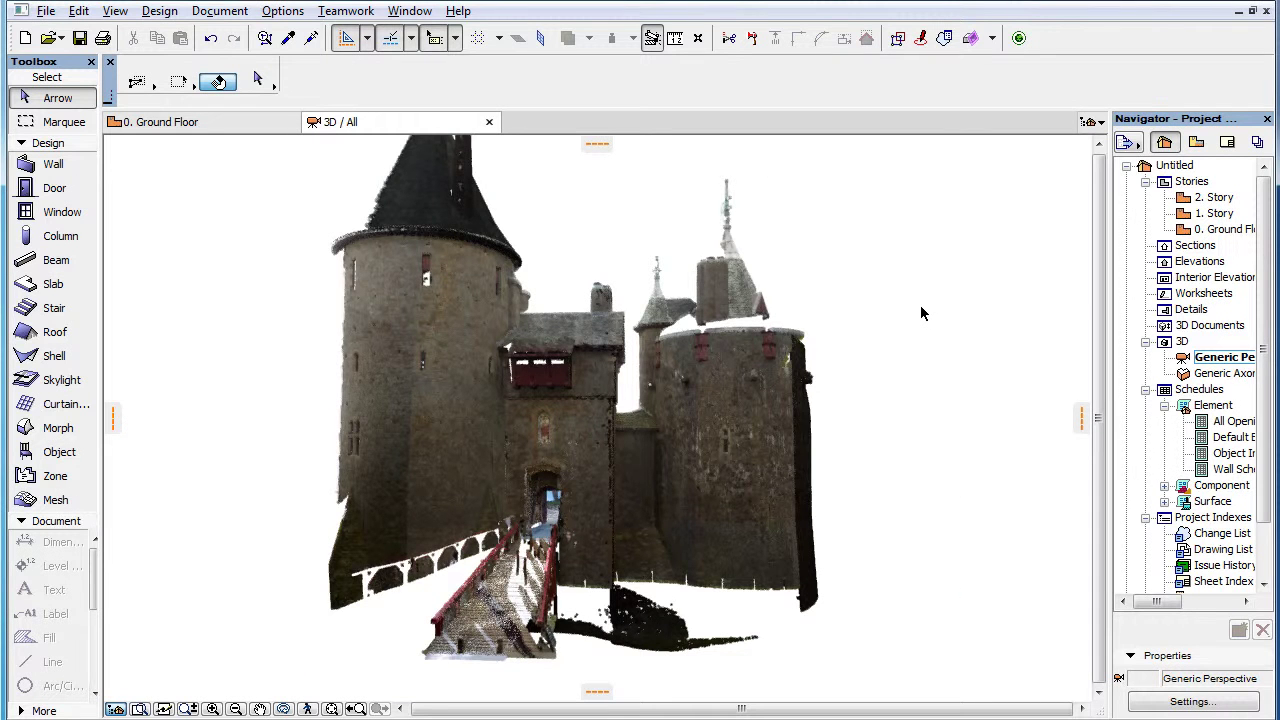
Step: Return to the floor plan and start a point cloud import of Nikken.xyz
{"action": "key", "text": "F2"}
{"action": "left_click", "coordinate": [46, 11]}
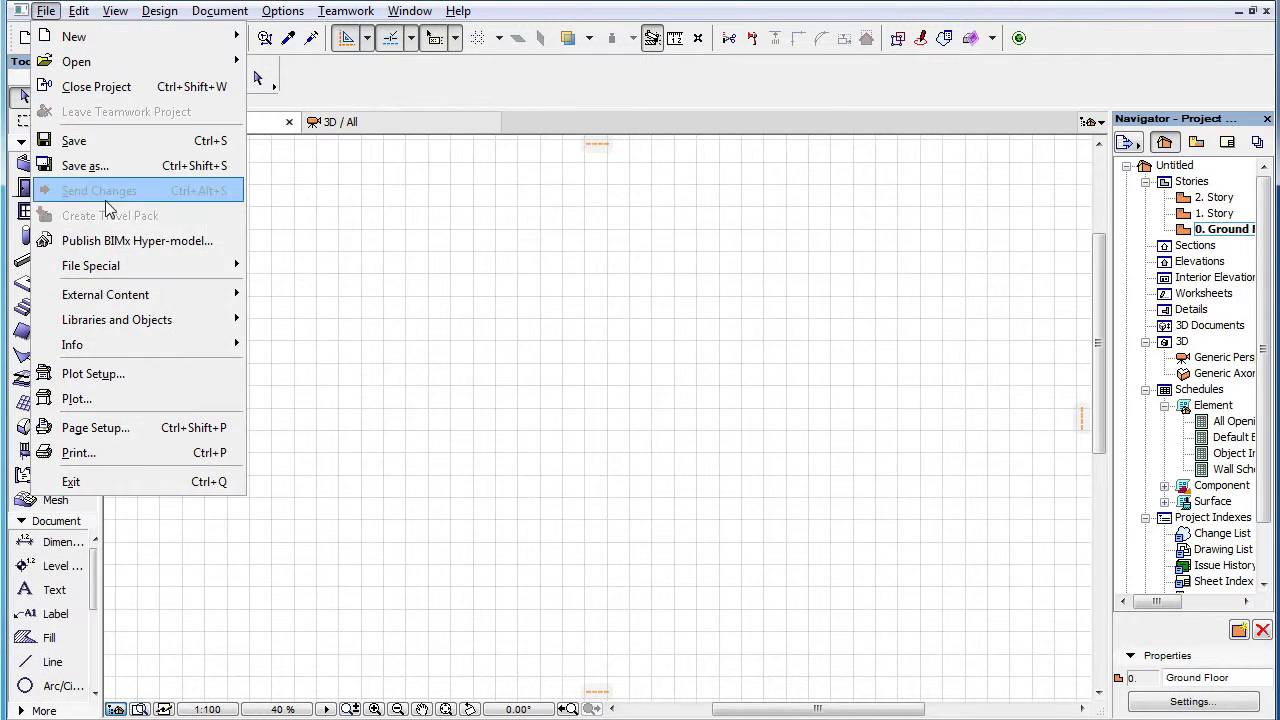
{"action": "mouse_move", "coordinate": [109, 265]}
{"action": "left_click", "coordinate": [329, 432]}
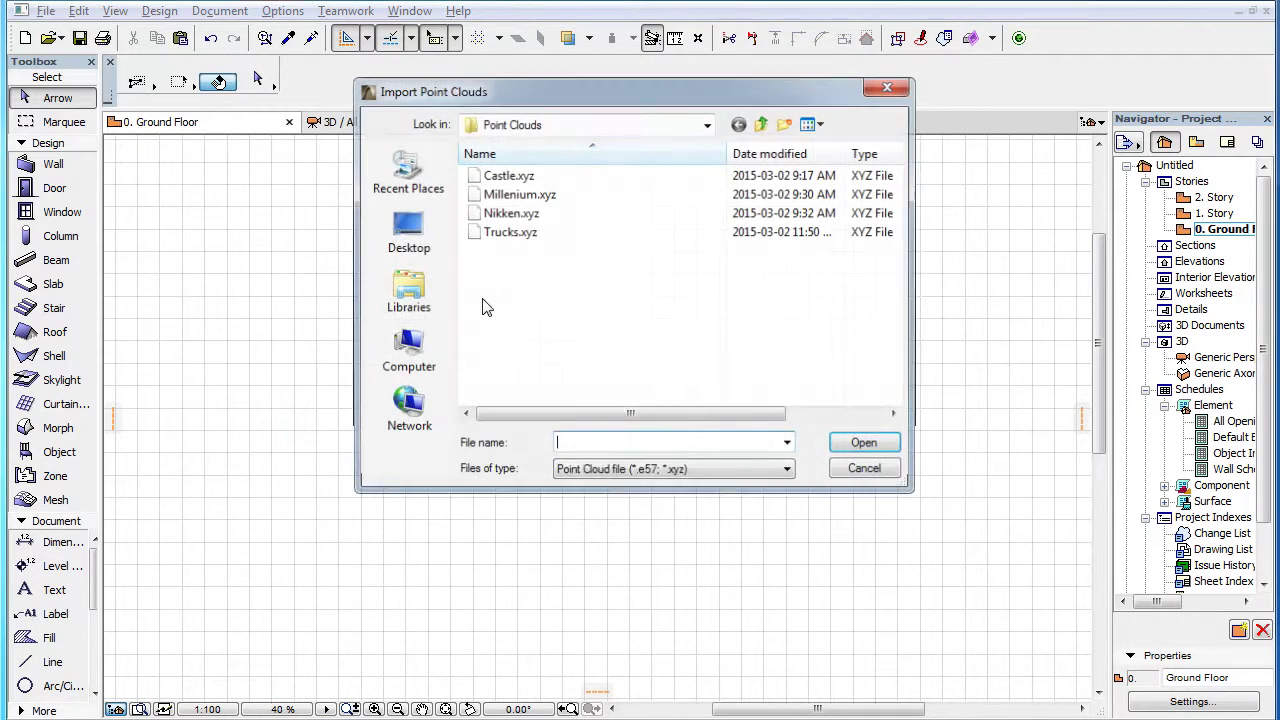
{"action": "double_click", "coordinate": [500, 222]}
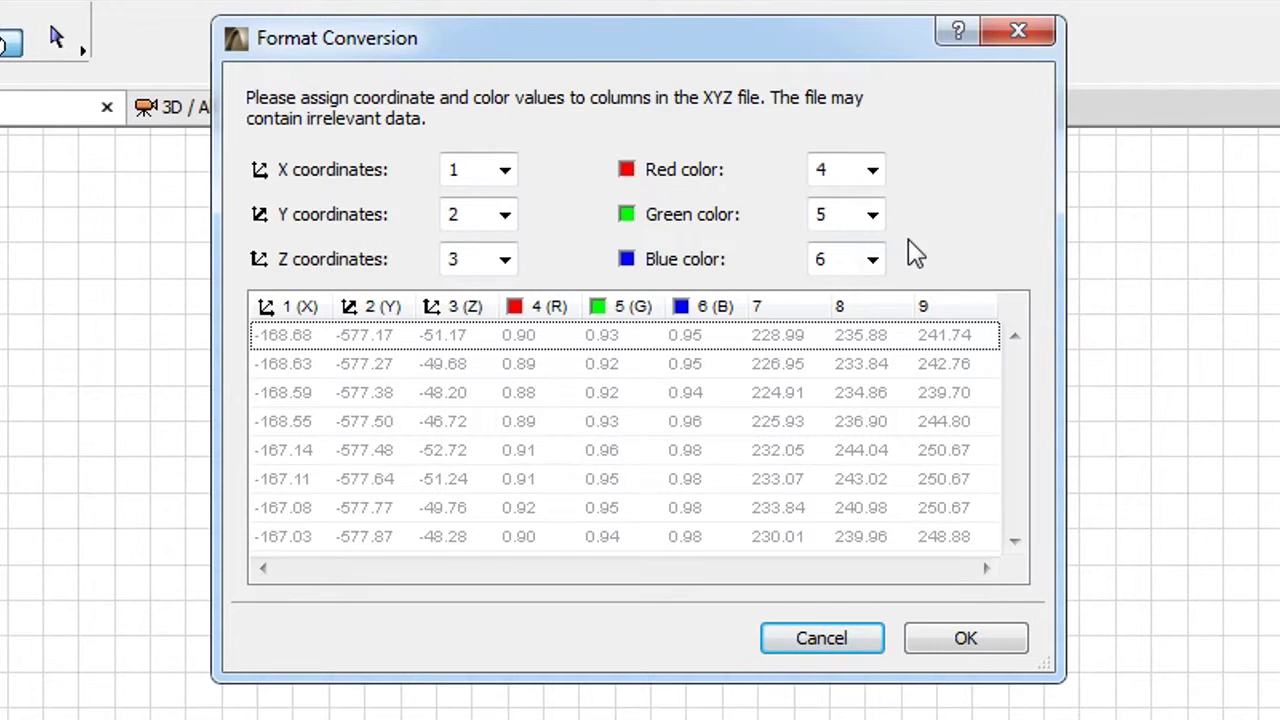
Step: Assign red to column 7, green to column 8 and blue to column 9, and create and place the Nikken point cloud
{"action": "left_click", "coordinate": [873, 171]}
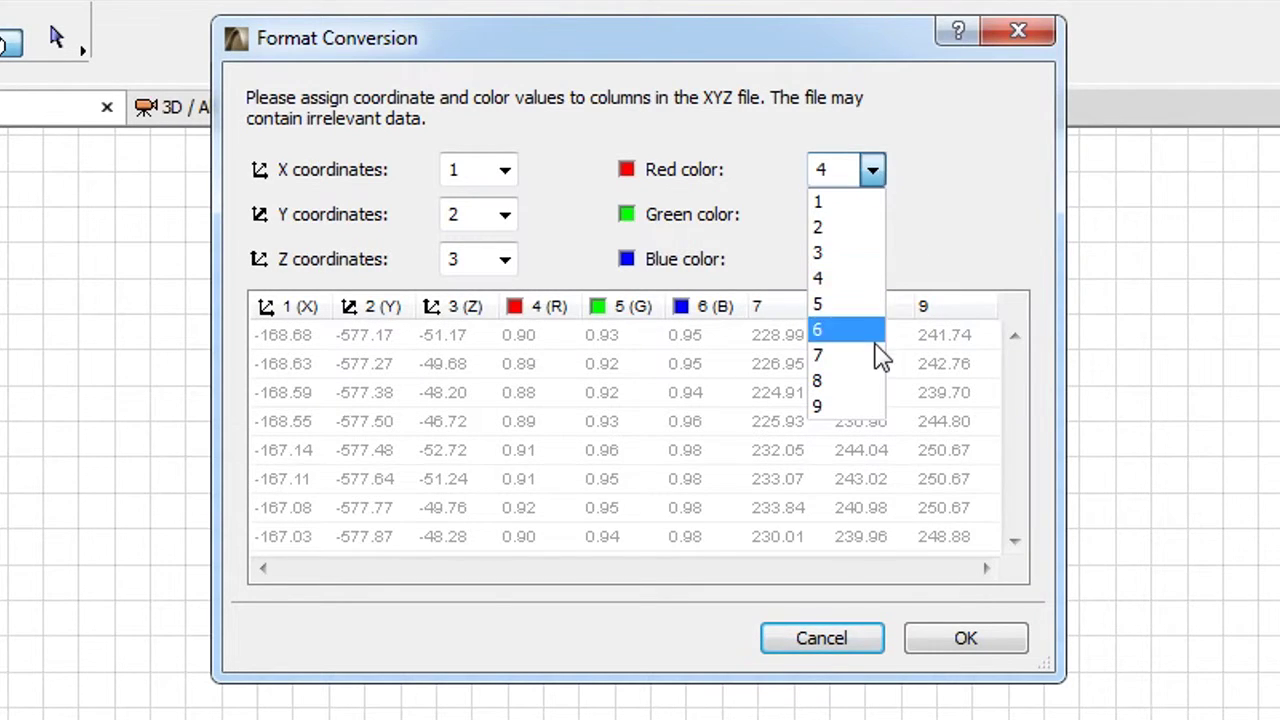
{"action": "left_click", "coordinate": [872, 356]}
{"action": "left_click", "coordinate": [873, 216]}
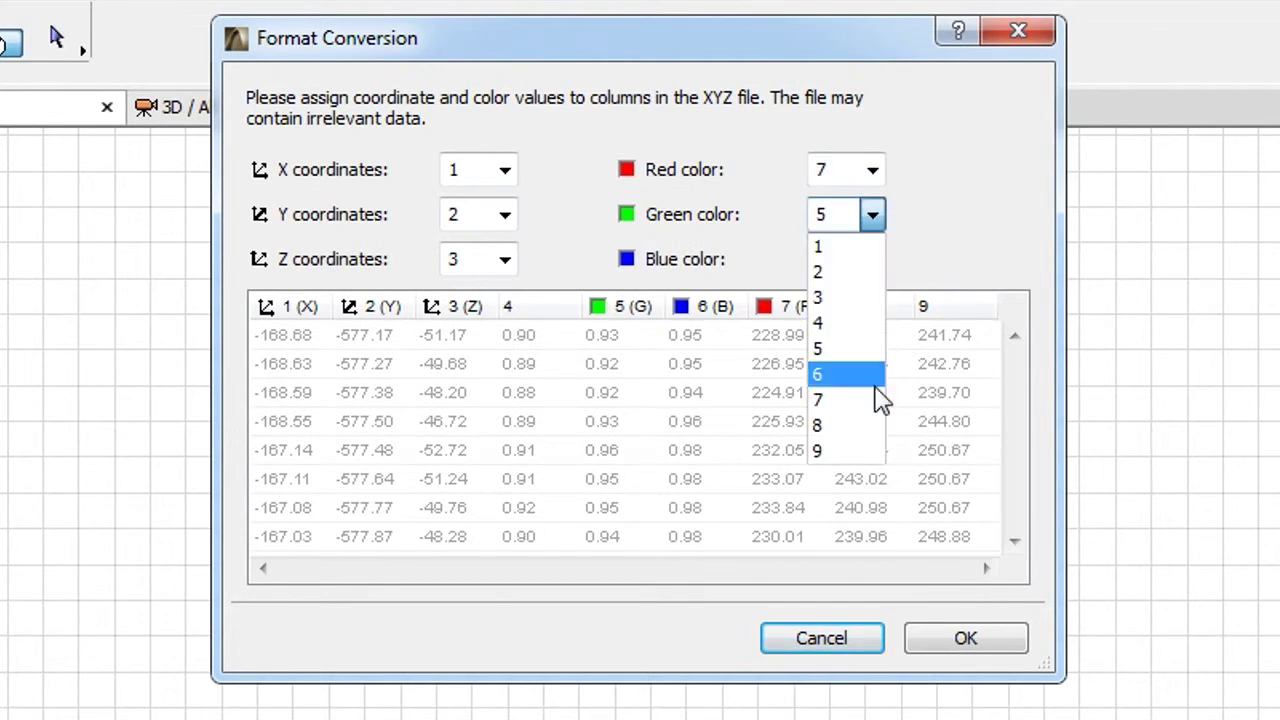
{"action": "left_click", "coordinate": [872, 425]}
{"action": "left_click", "coordinate": [873, 260]}
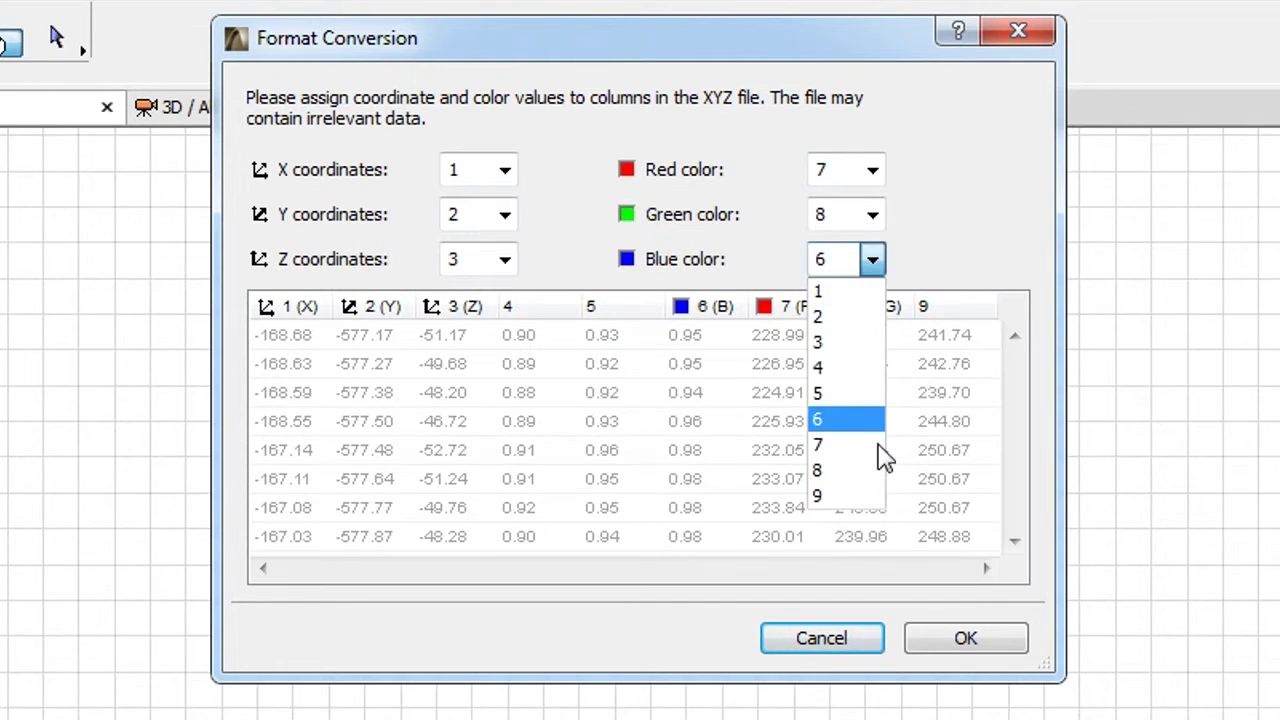
{"action": "left_click", "coordinate": [876, 508]}
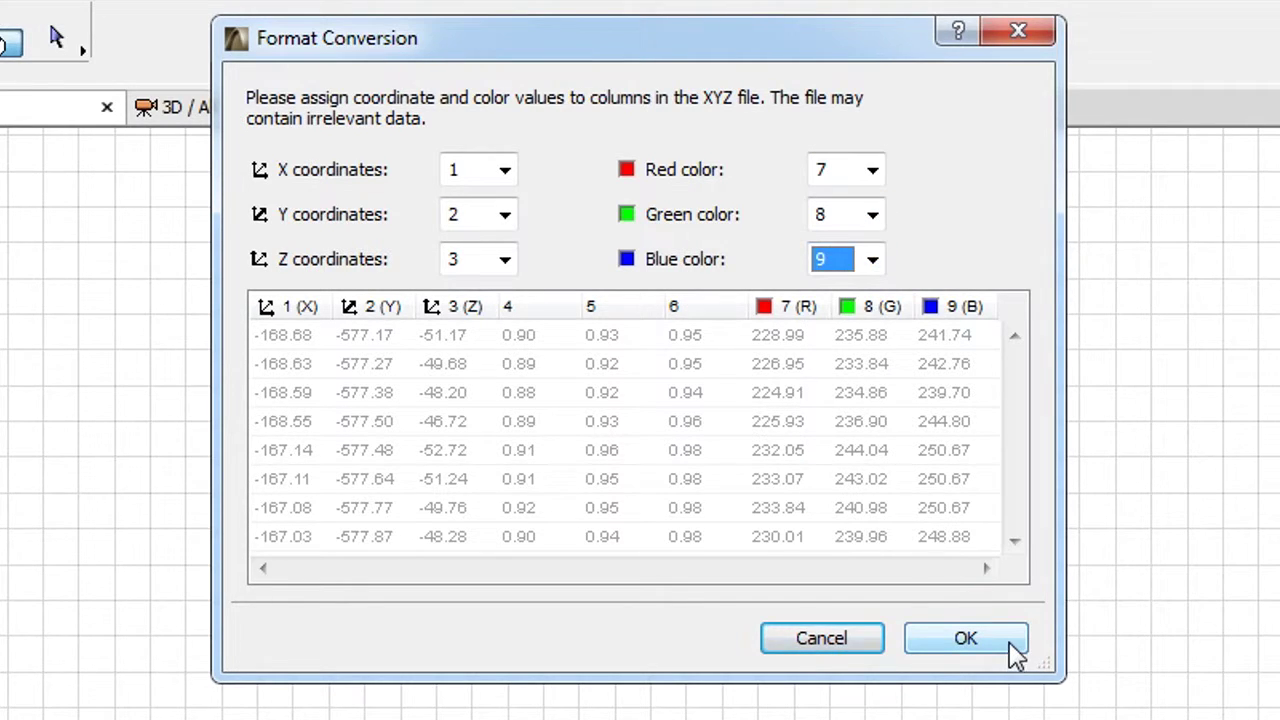
{"action": "left_click", "coordinate": [966, 638]}
{"action": "left_click", "coordinate": [943, 651]}
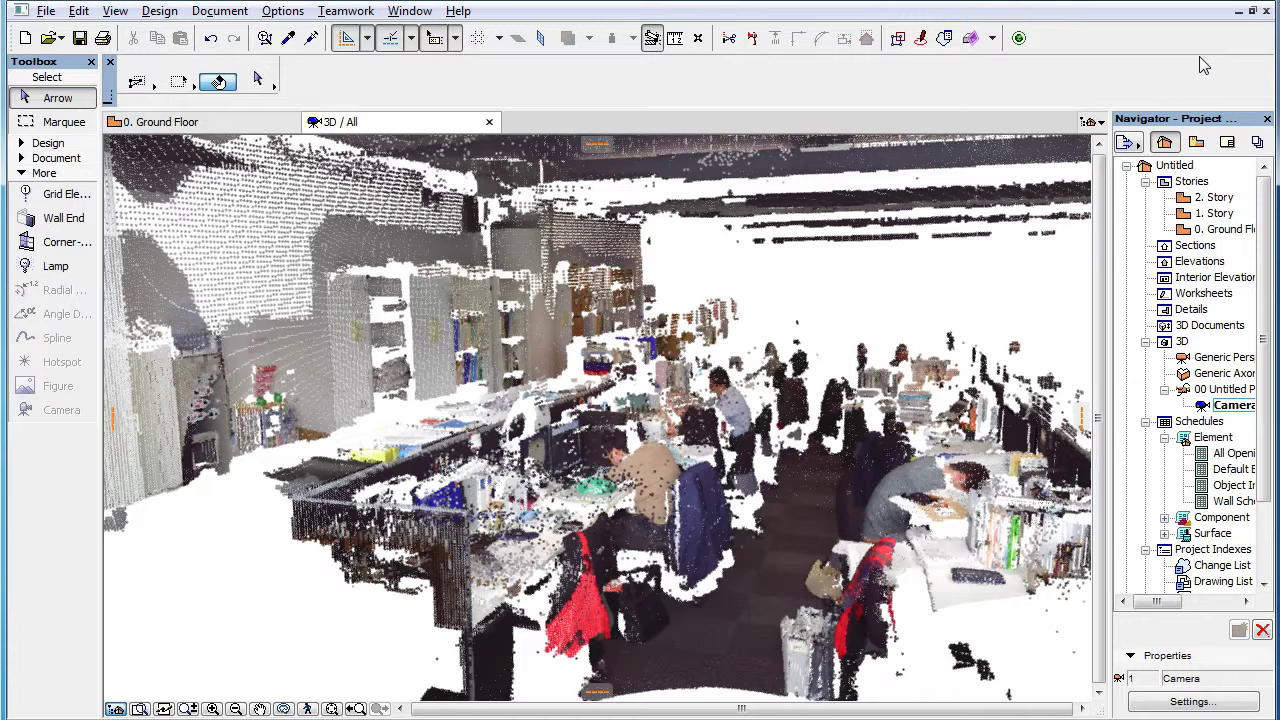
Step: Return to the ground floor plan and start a point cloud import of Millenium.xyz
{"action": "double_click", "coordinate": [1222, 229]}
{"action": "left_click", "coordinate": [46, 10]}
{"action": "mouse_move", "coordinate": [106, 265]}
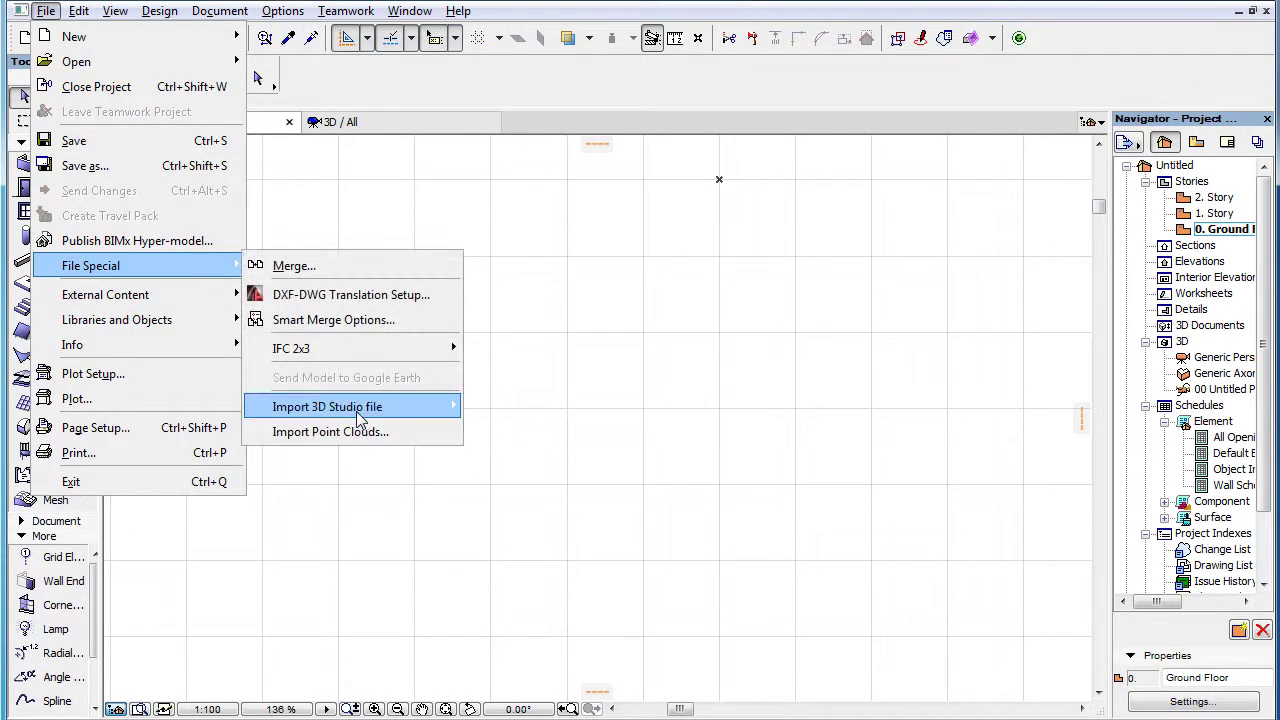
{"action": "left_click", "coordinate": [335, 431]}
{"action": "left_click", "coordinate": [518, 193]}
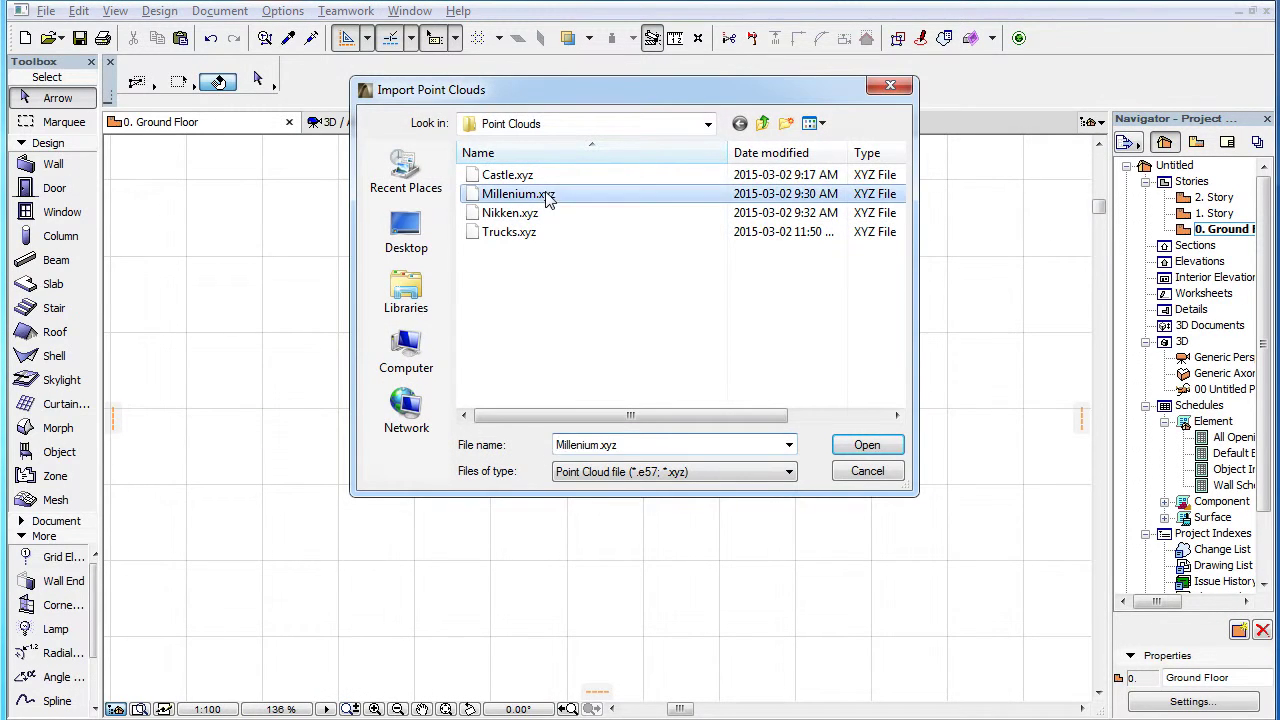
{"action": "left_click", "coordinate": [861, 440]}
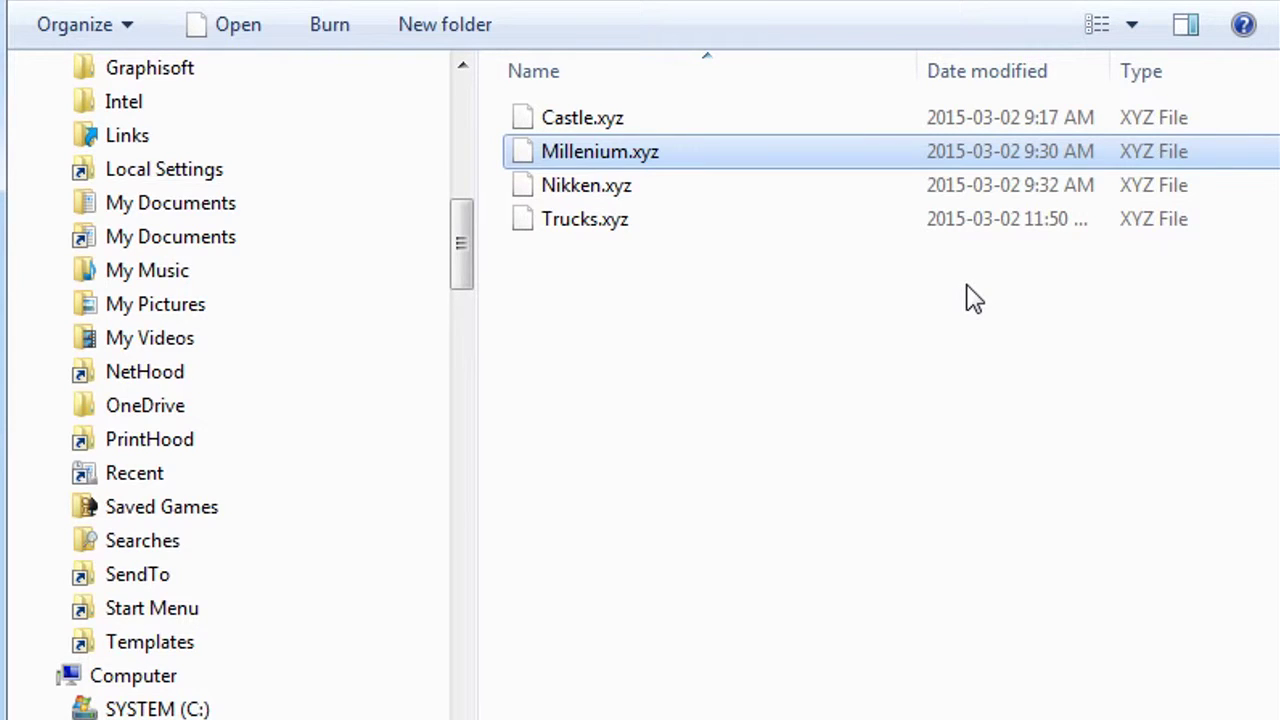
Step: Open Millenium.xyz from its folder in Notepad++ and highlight the fourth value in line 26 to check that column's range
{"action": "right_click", "coordinate": [676, 158]}
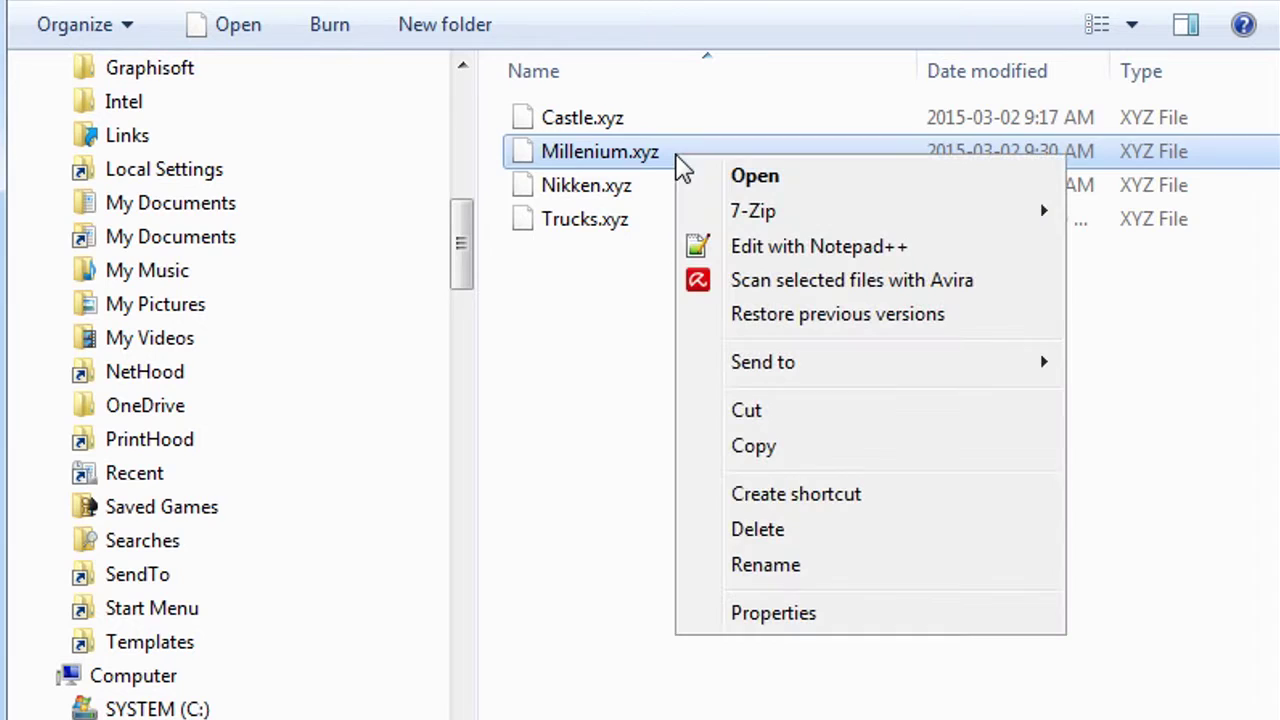
{"action": "left_click", "coordinate": [962, 252]}
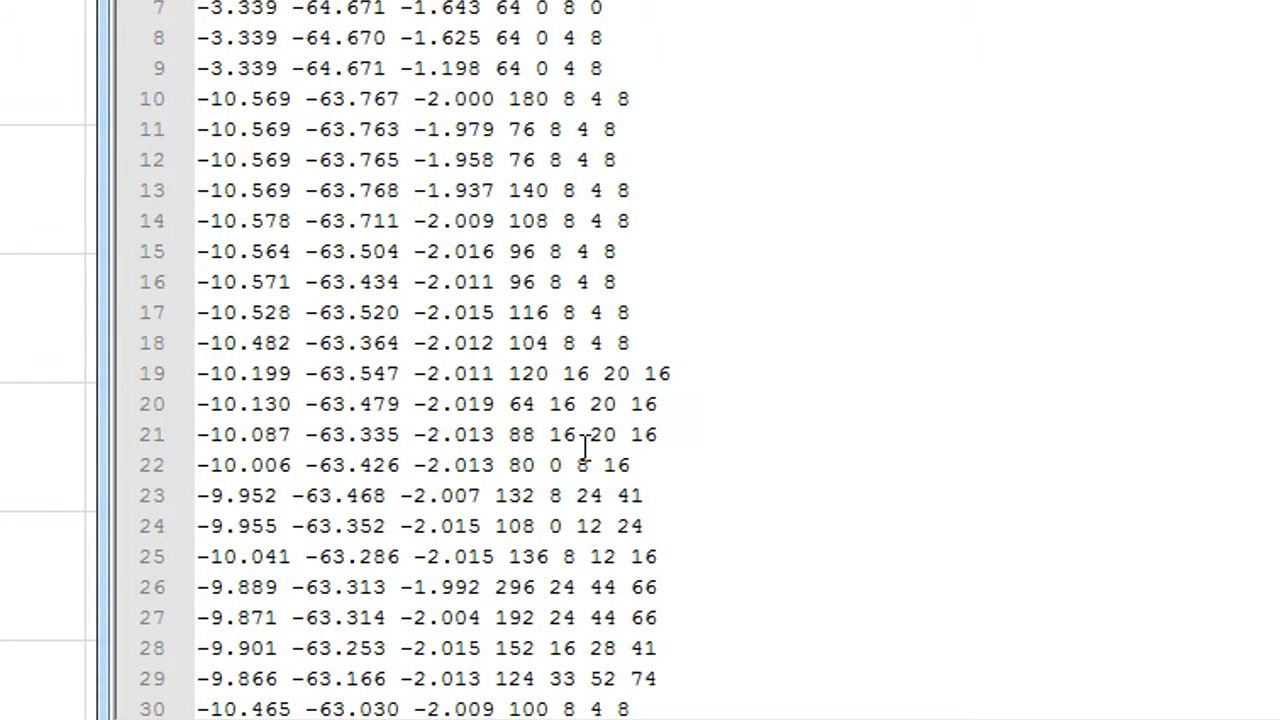
{"action": "left_click", "coordinate": [520, 587]}
{"action": "double_click", "coordinate": [518, 587]}
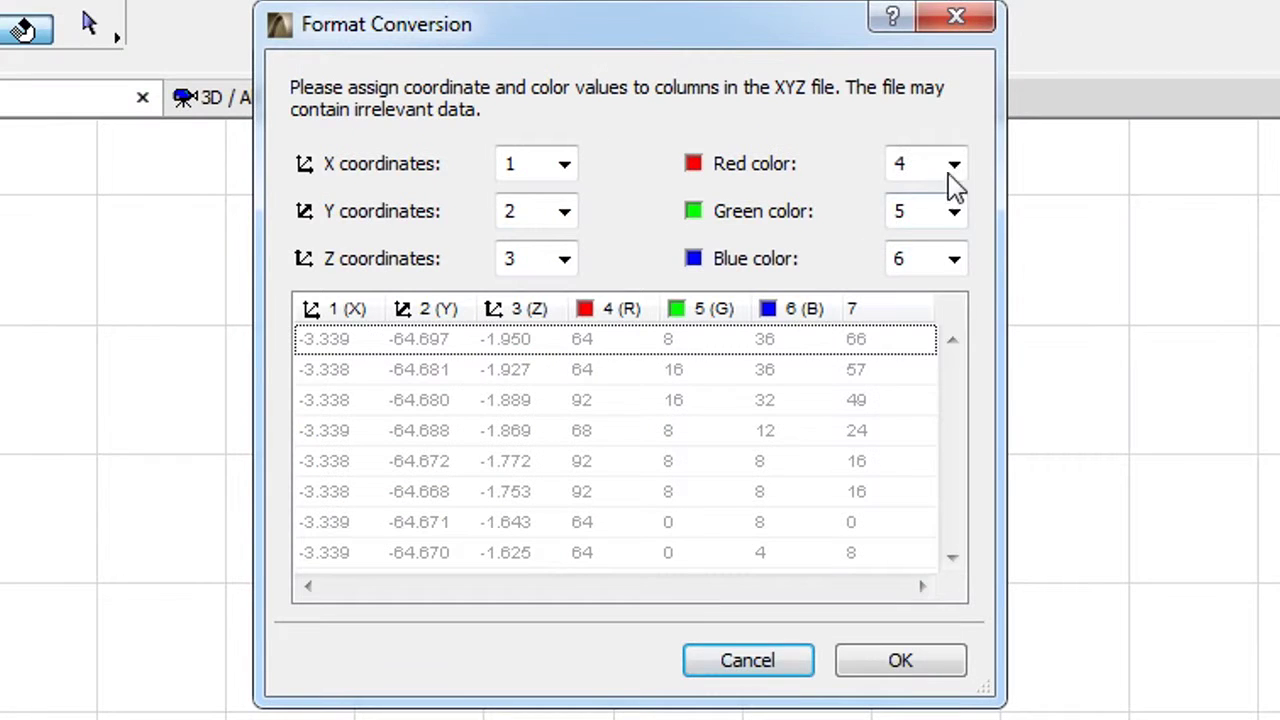
Step: In the Millenium.xyz format conversion, assign red to column 5, green to column 6 and blue to column 7, and confirm
{"action": "left_click", "coordinate": [954, 168]}
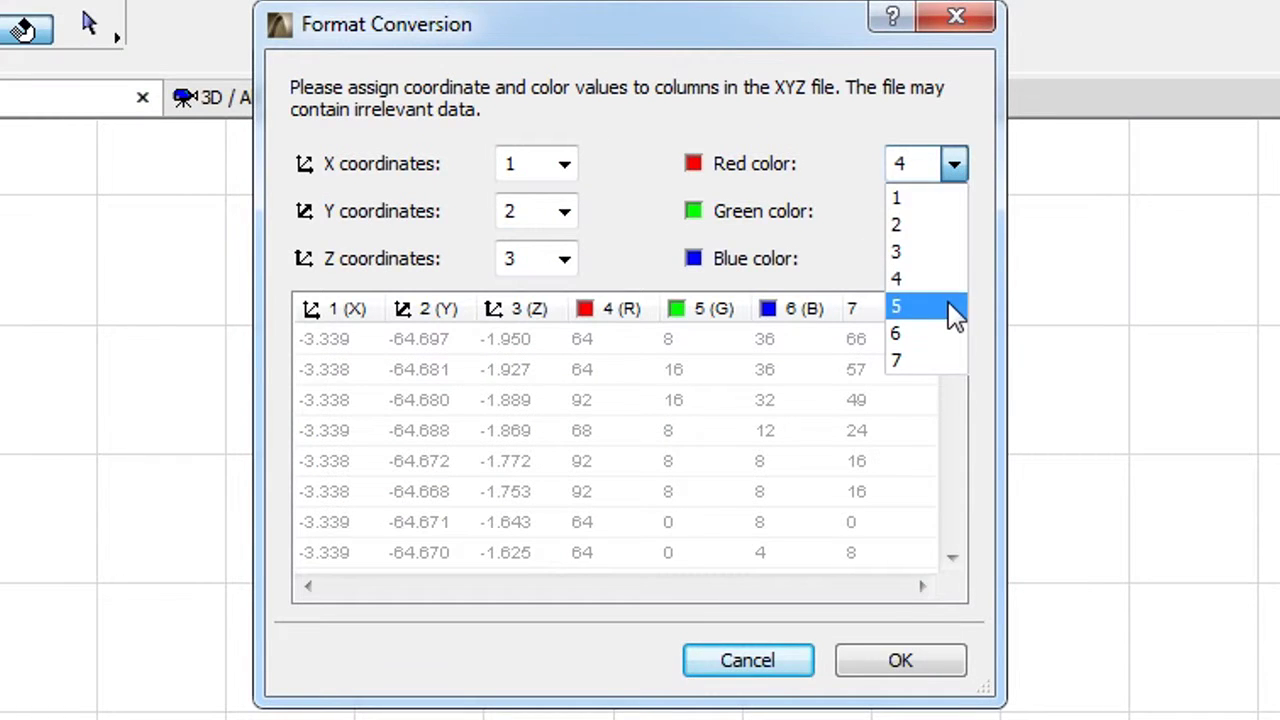
{"action": "left_click", "coordinate": [954, 306]}
{"action": "left_click", "coordinate": [954, 213]}
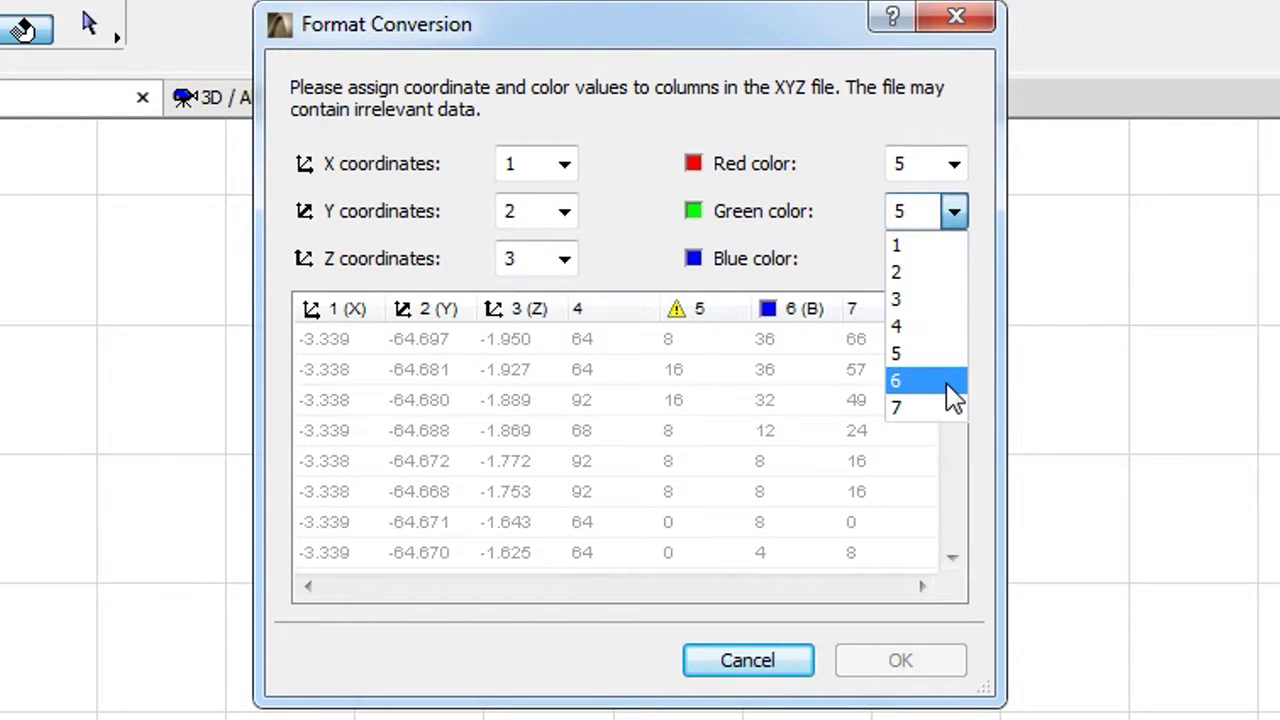
{"action": "left_click", "coordinate": [948, 380]}
{"action": "left_click", "coordinate": [954, 262]}
{"action": "left_click", "coordinate": [954, 262]}
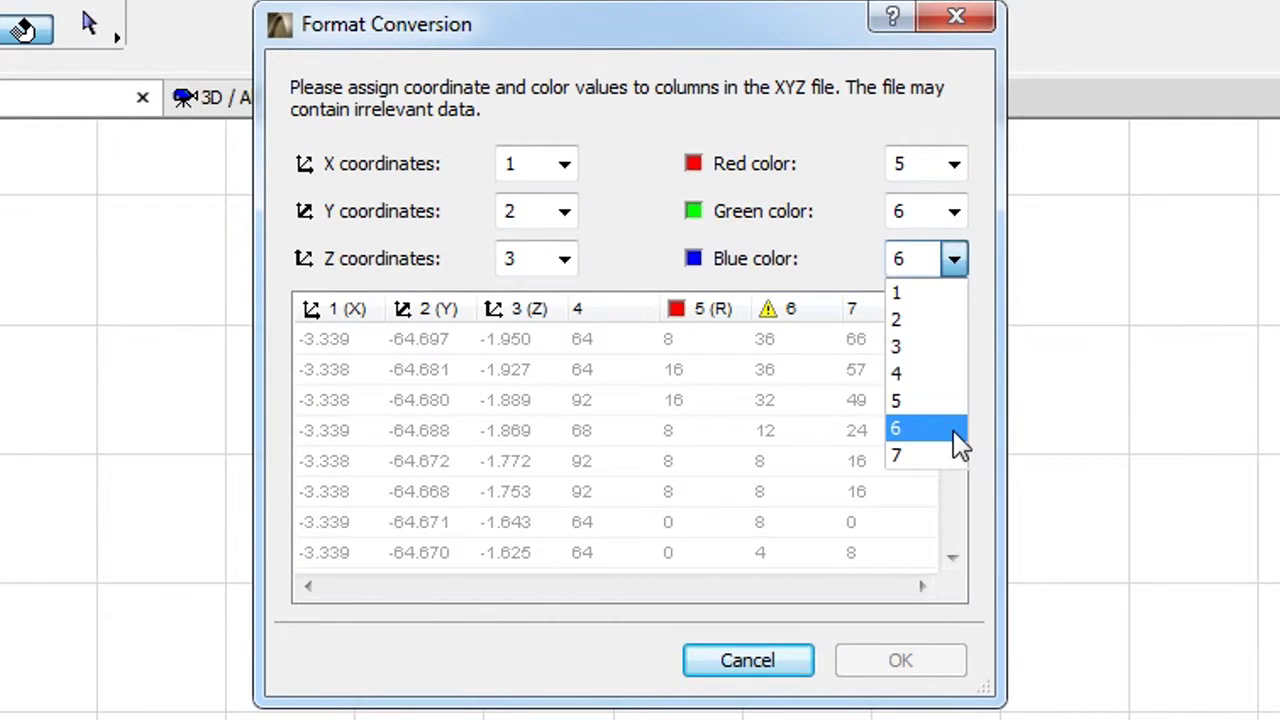
{"action": "left_click", "coordinate": [954, 453]}
{"action": "left_click", "coordinate": [952, 675]}
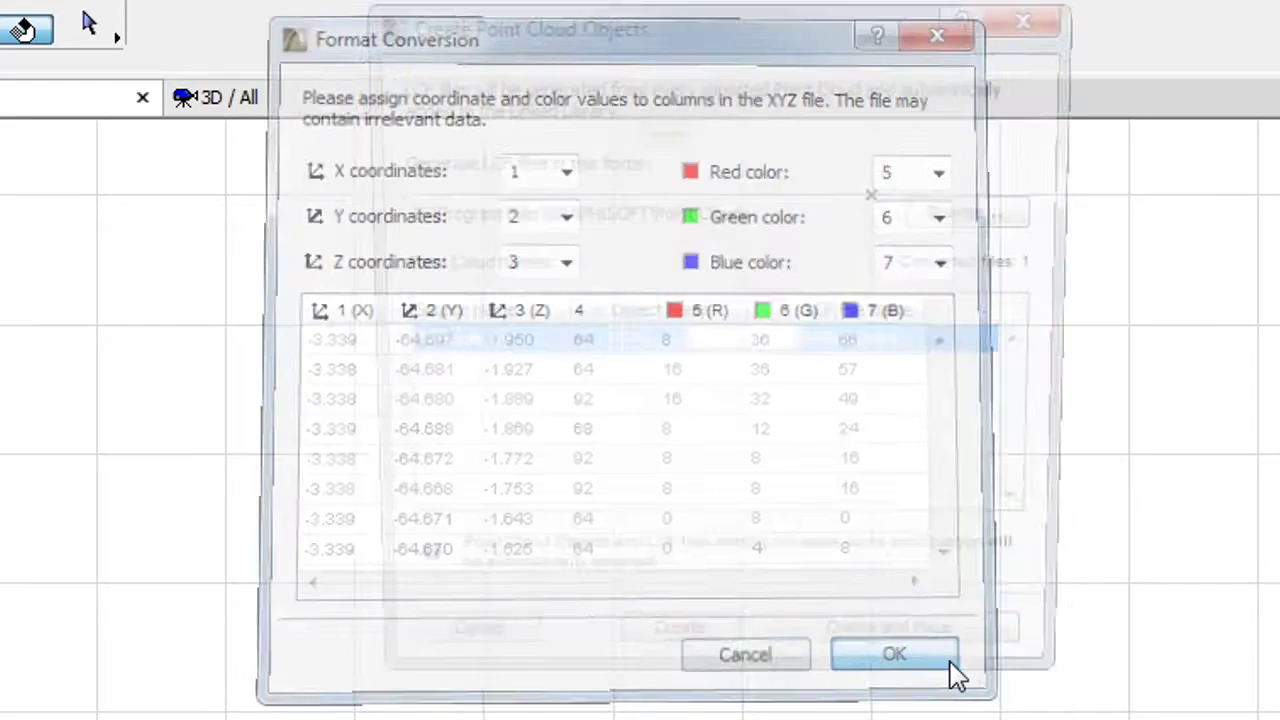
Step: Create and place the Millenium point cloud at the project origin on the ground floor, and show everything in 3D
{"action": "left_click", "coordinate": [1036, 675]}
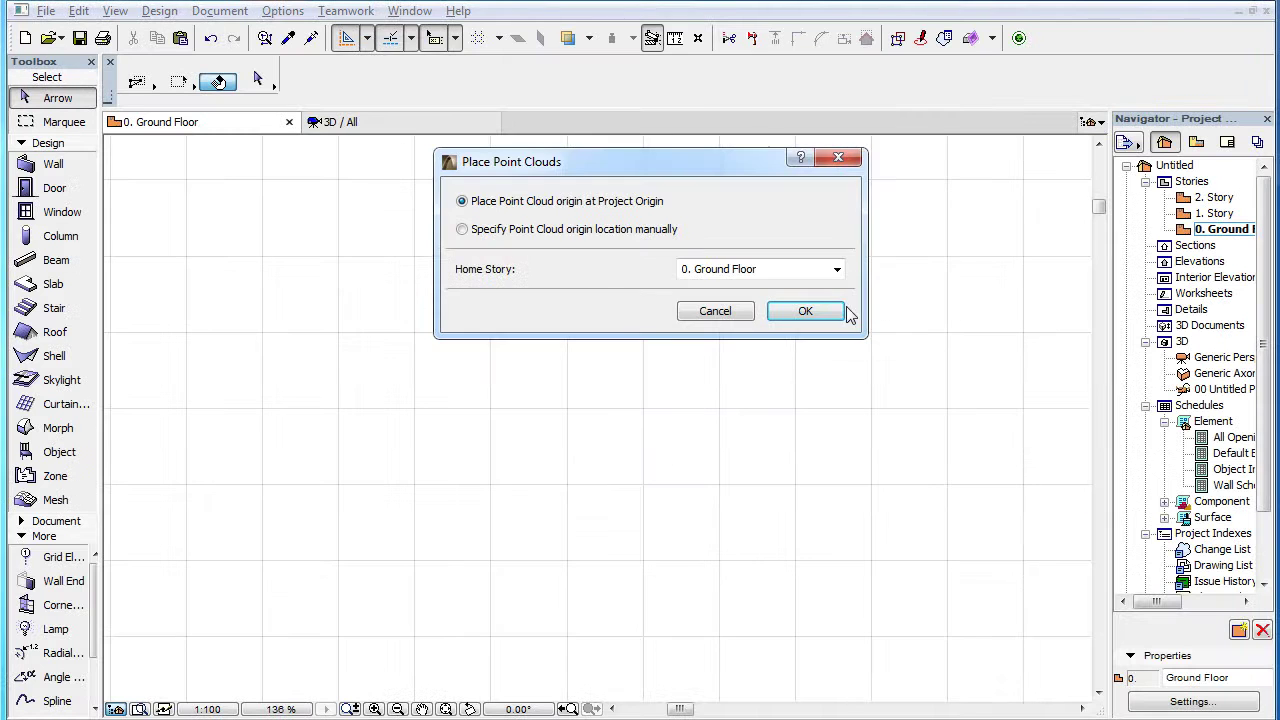
{"action": "left_click", "coordinate": [1095, 418]}
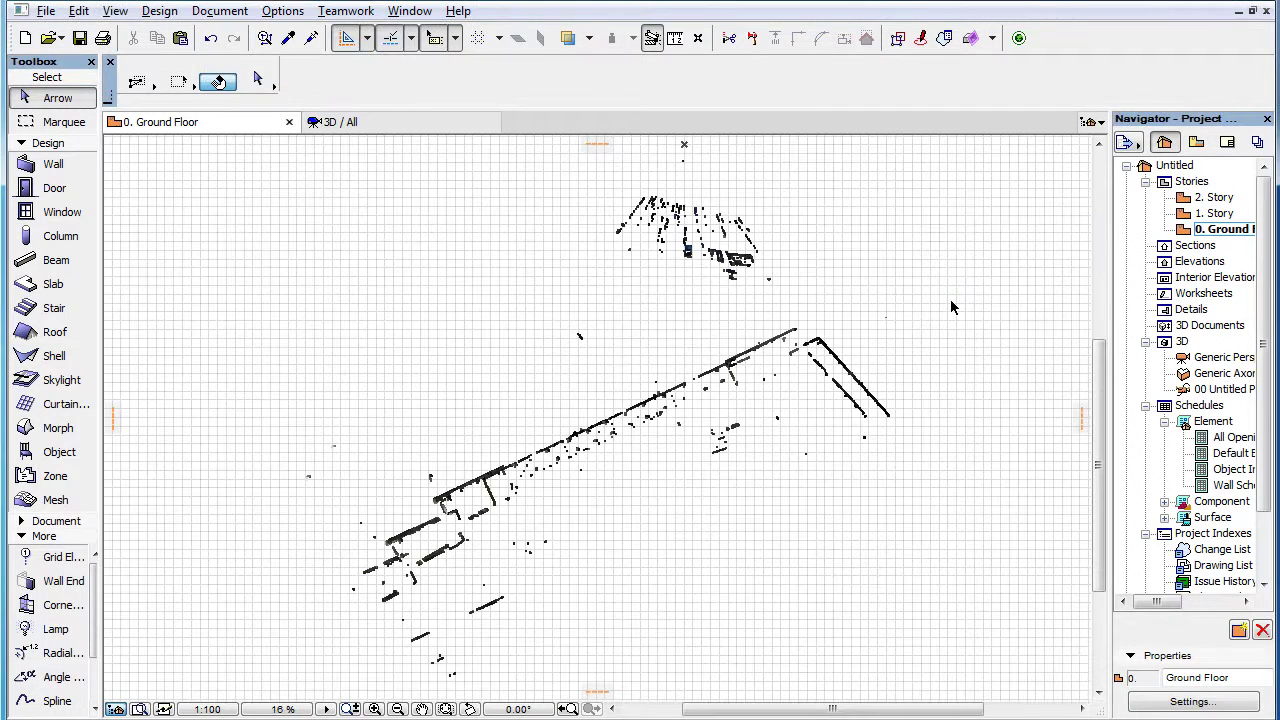
{"action": "right_click", "coordinate": [952, 310]}
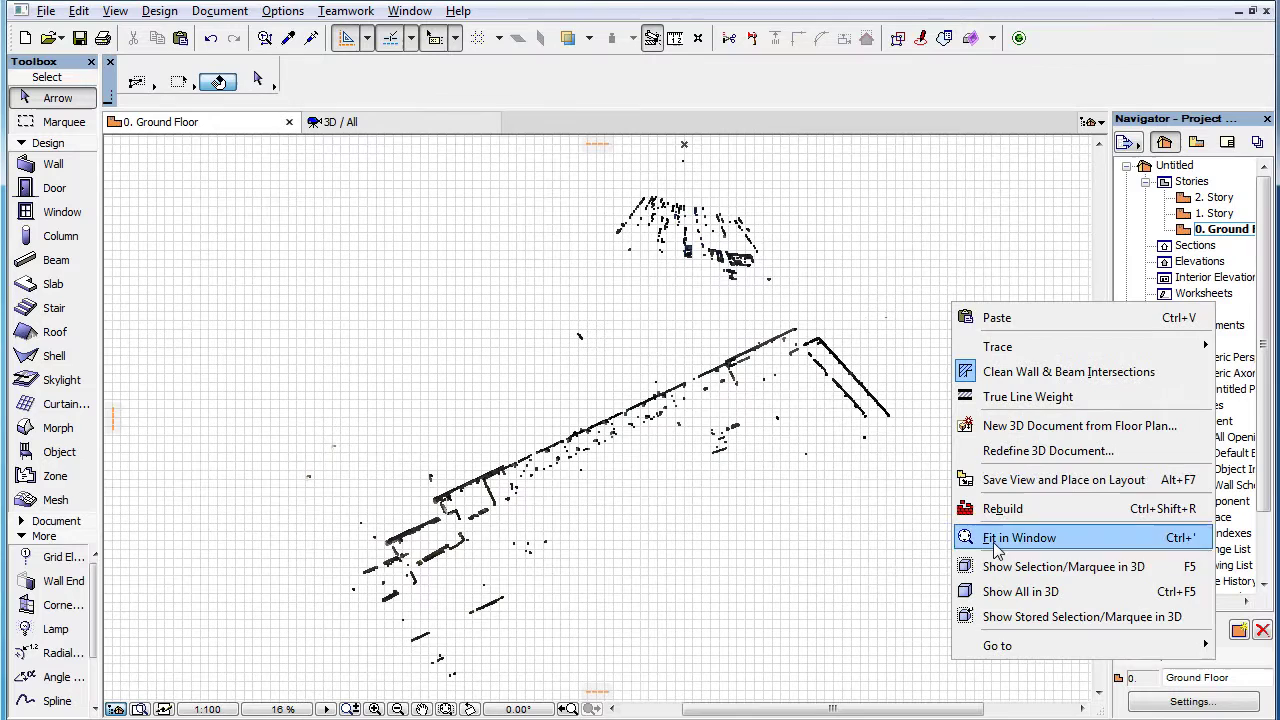
{"action": "left_click", "coordinate": [1006, 594]}
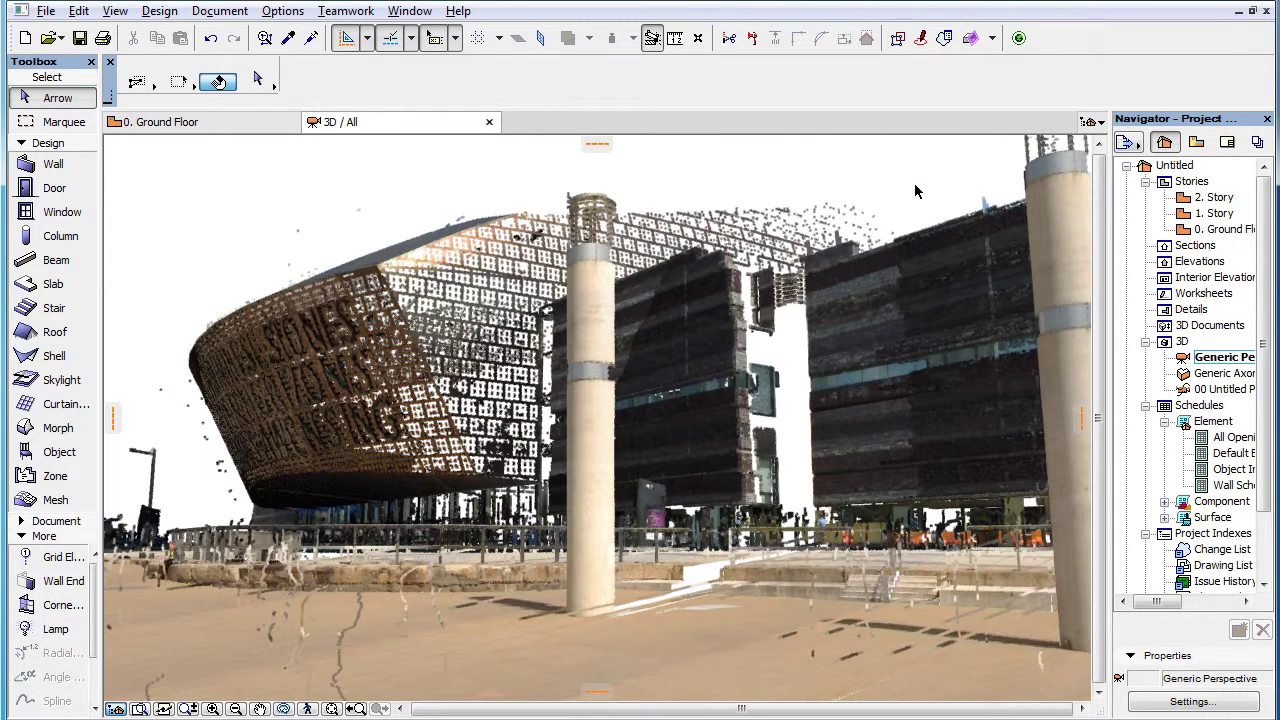